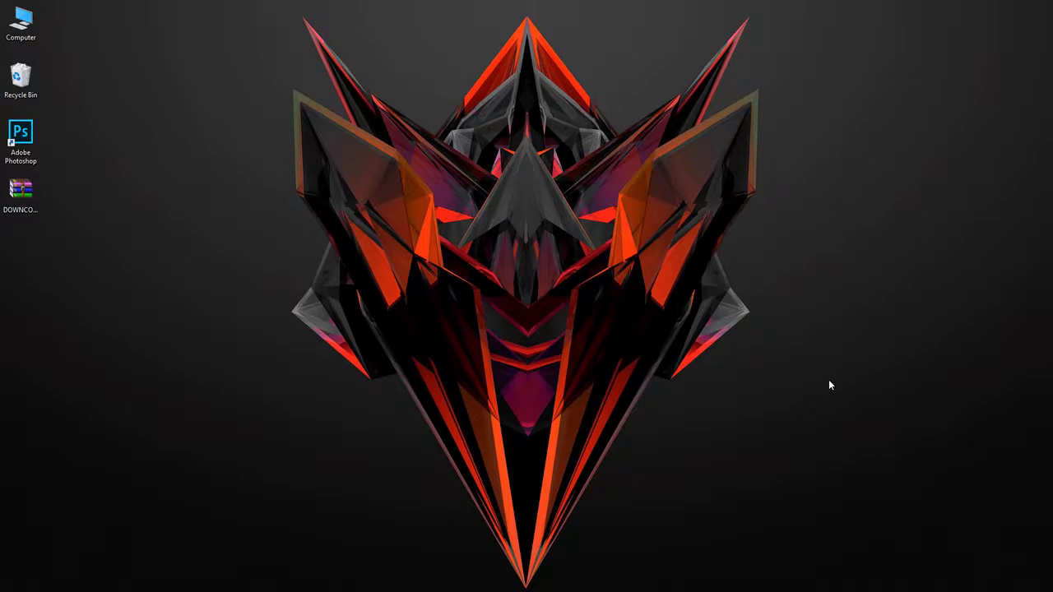
- Use Extract Here on DOWNCOME_Font.rar to put DOWNCOME_Font.TTF on the desktop
click(138, 262)
click(20, 187)
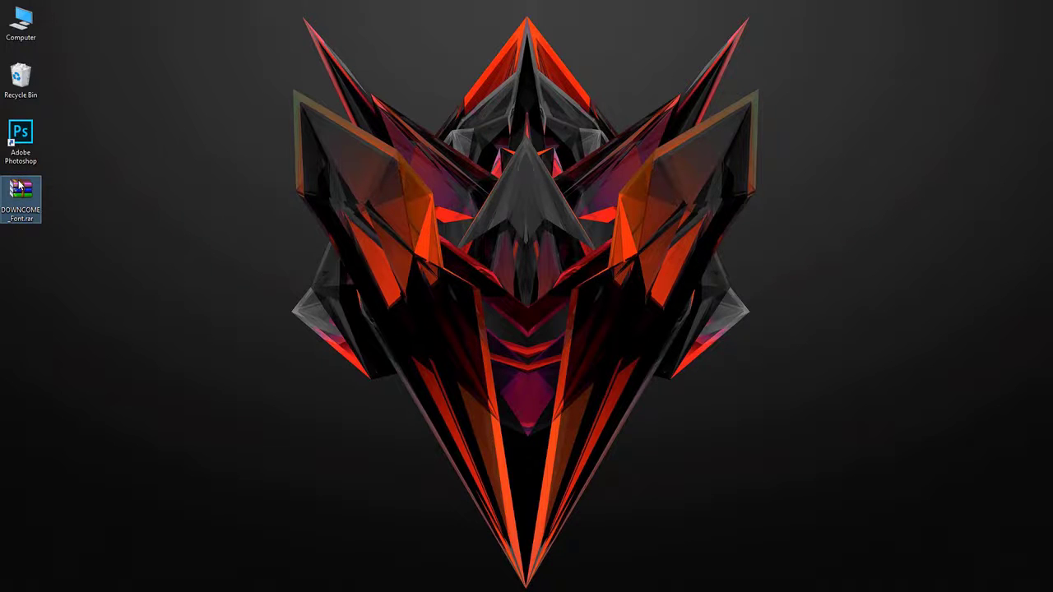
right_click(25, 191)
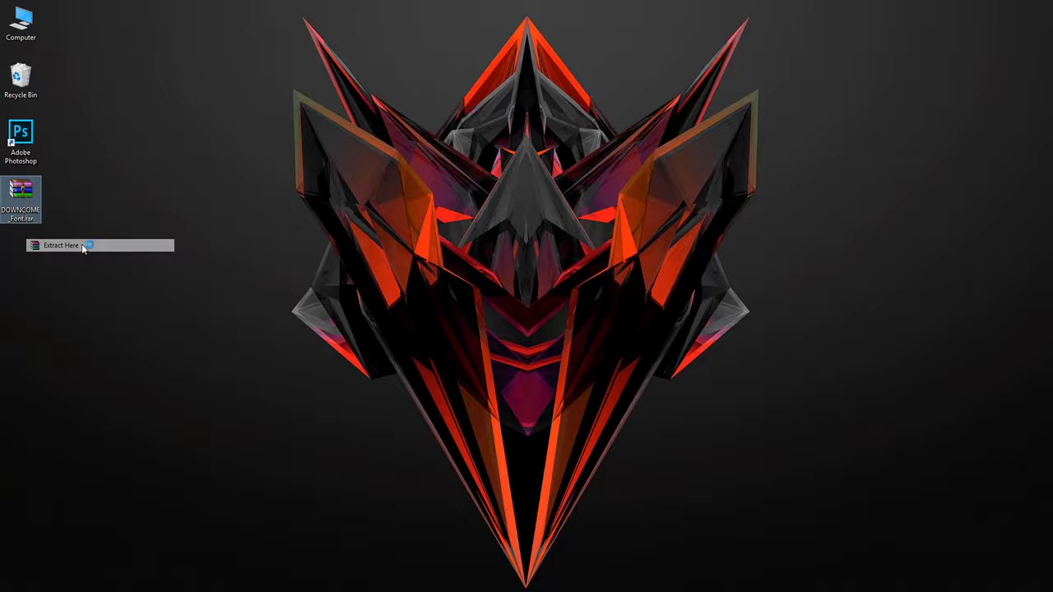
click(61, 245)
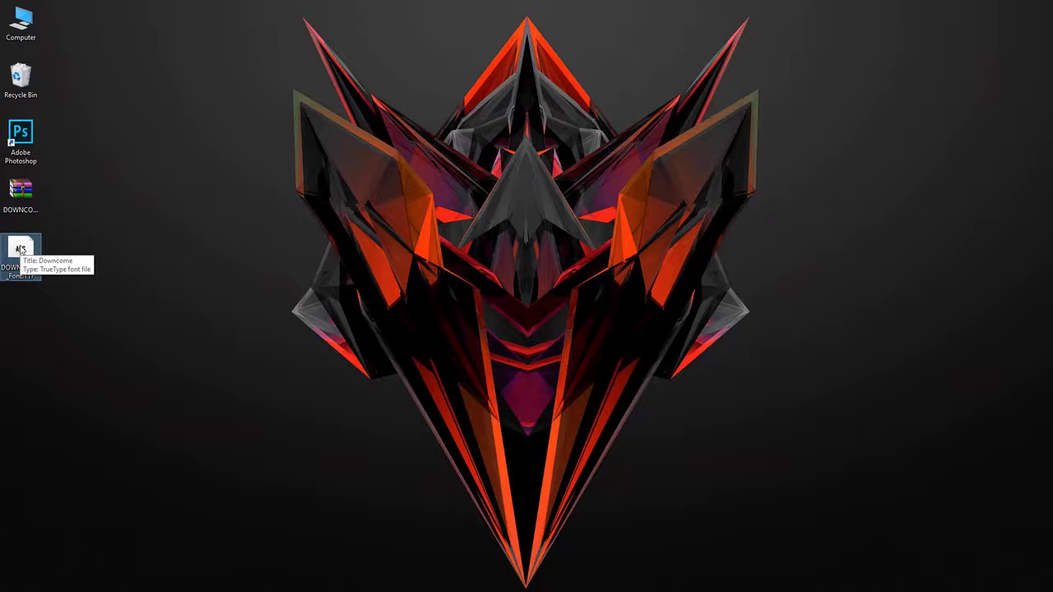
- Open DOWNCOME_Font.TTF, install the Downcome font, then close the font preview
double_click(21, 249)
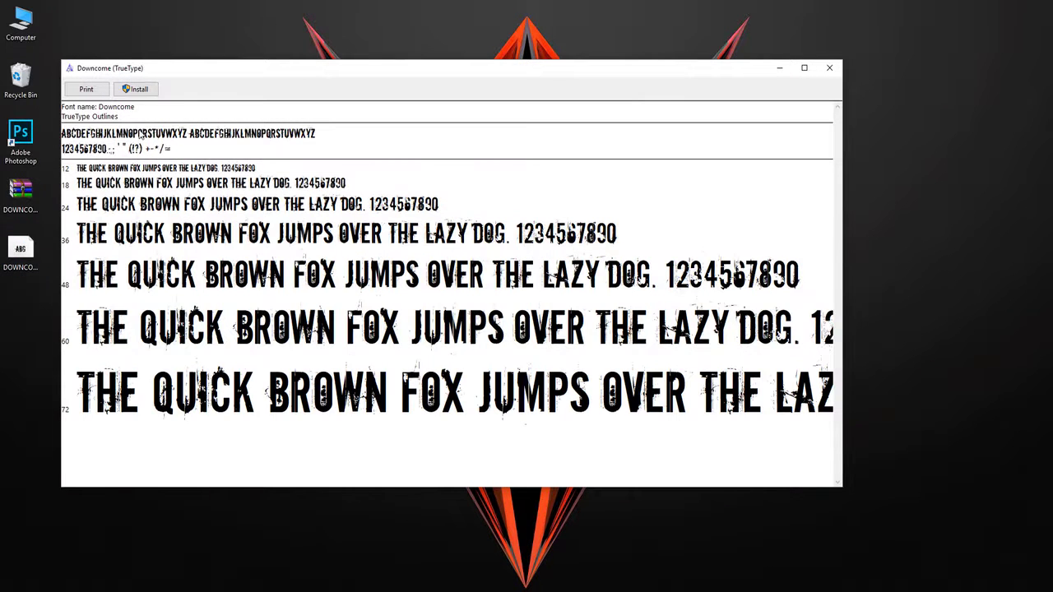
click(138, 90)
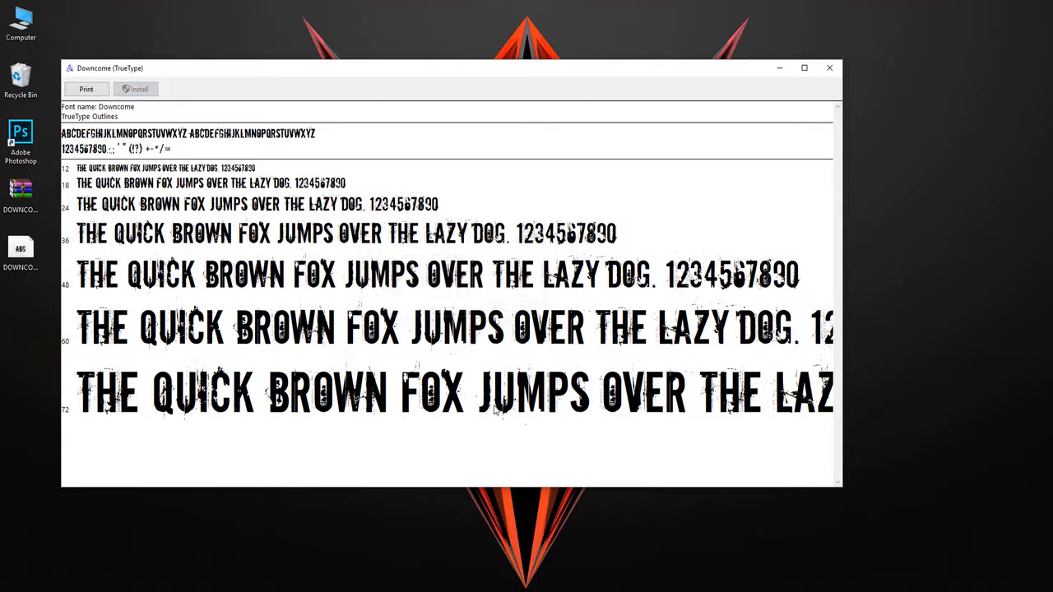
click(830, 68)
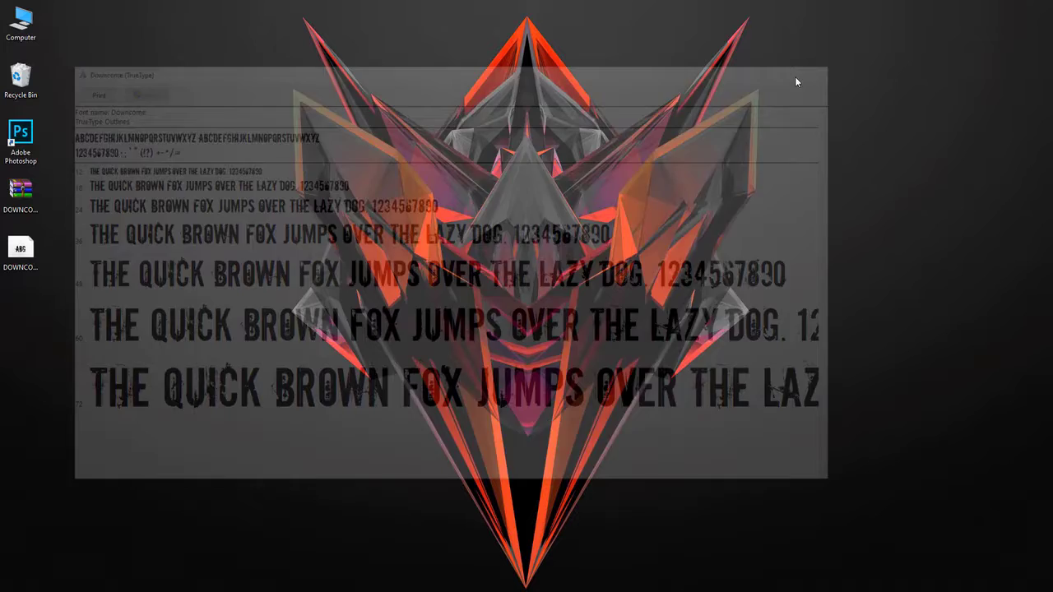
- Launch Photoshop and create a 4500 × 5400 px, 300 ppi document with black background contents
double_click(21, 141)
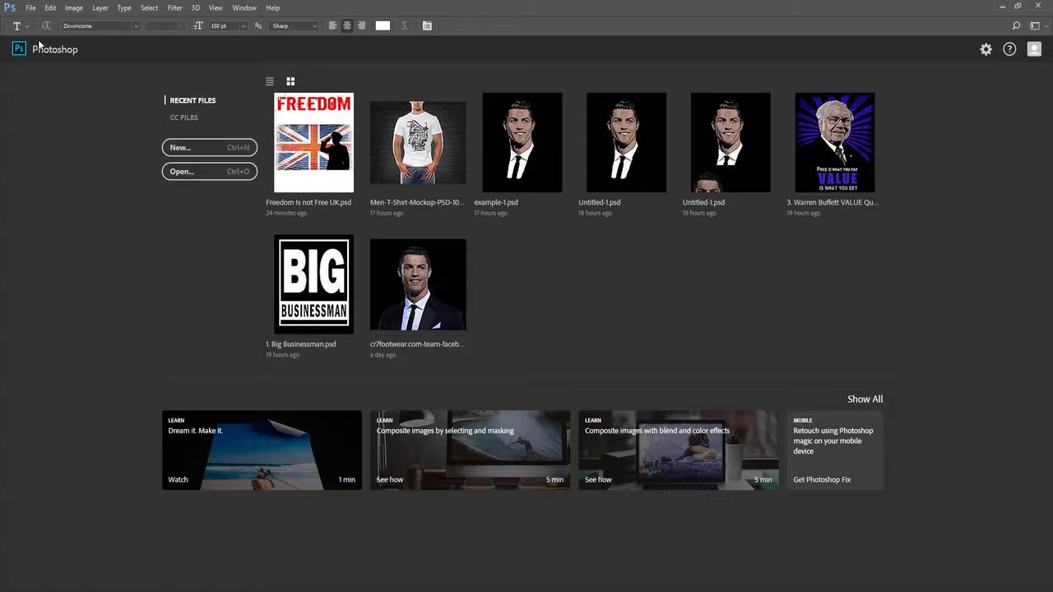
click(31, 7)
click(37, 17)
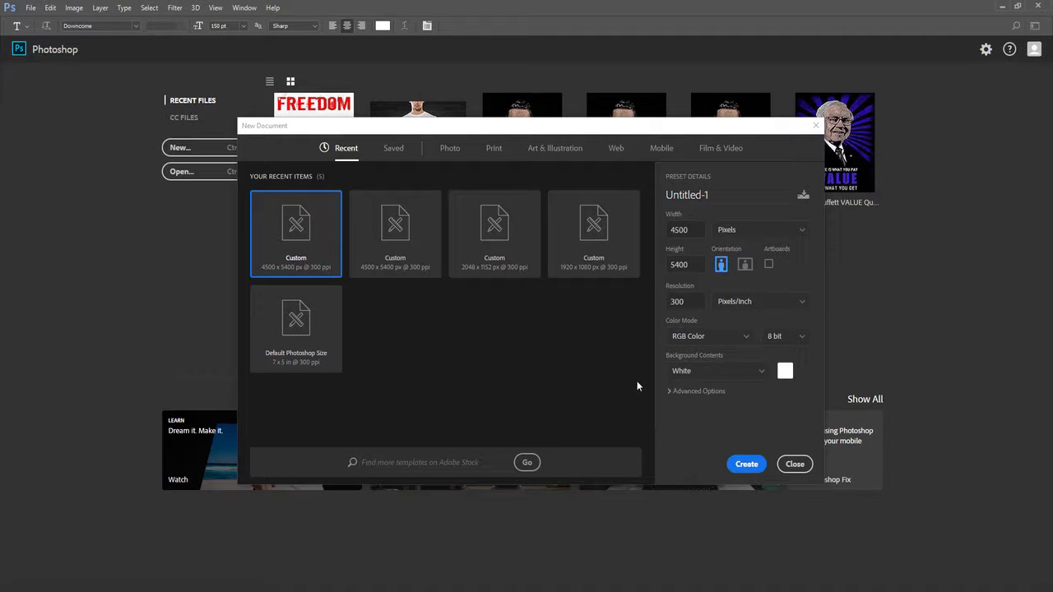
click(722, 374)
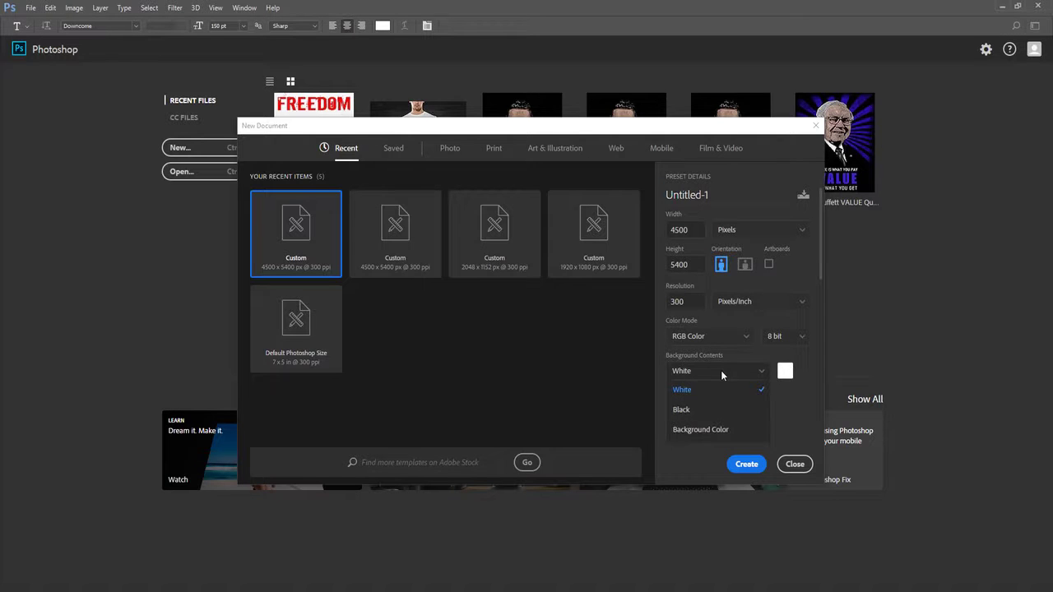
click(691, 411)
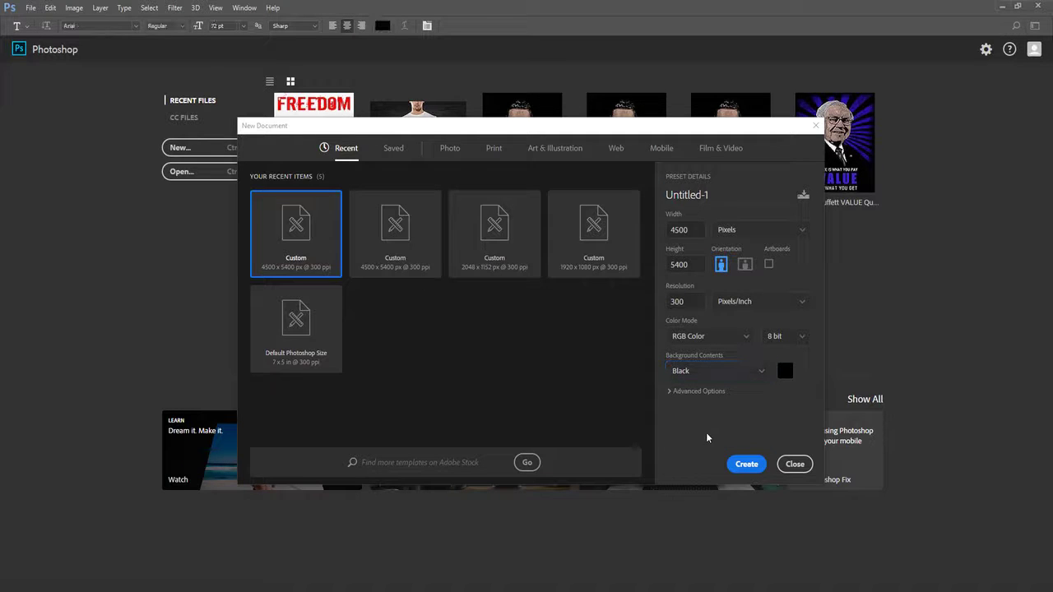
click(746, 465)
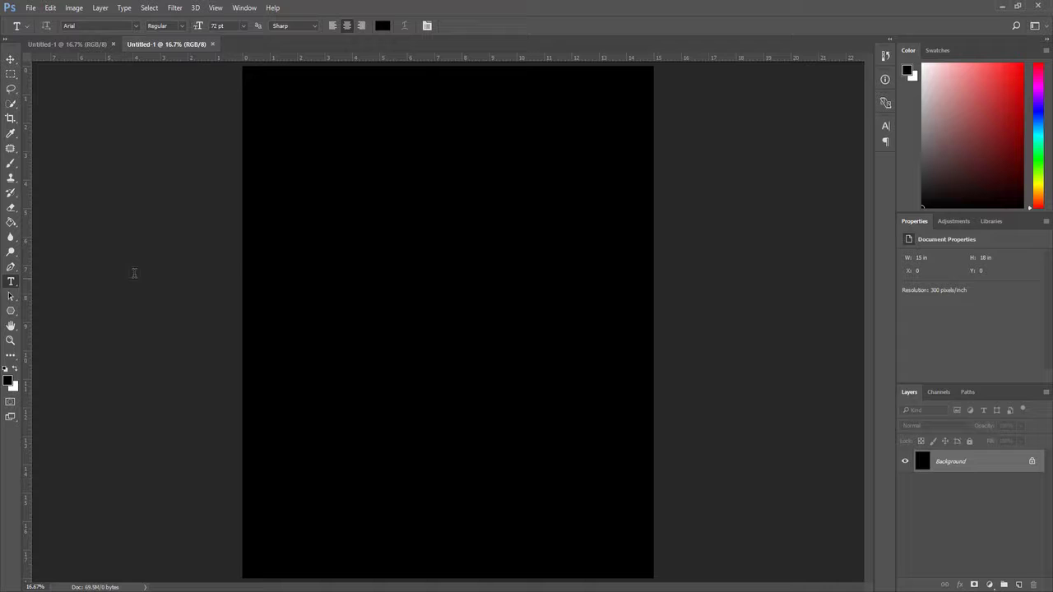
- Place a text cursor near the top left, set the colour to red ff0000, and type 'Freedom'
click(310, 192)
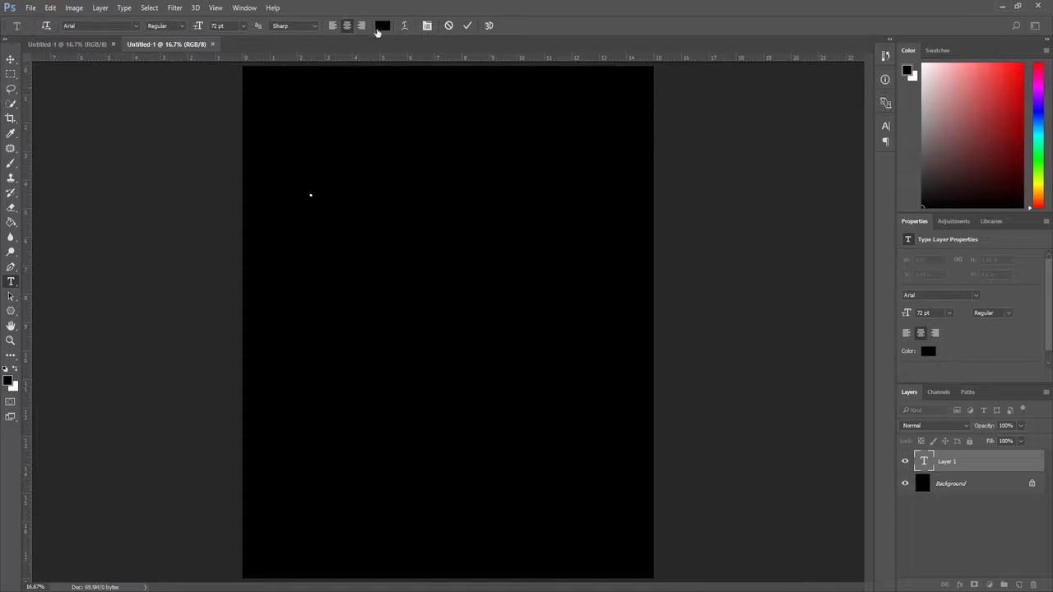
click(381, 27)
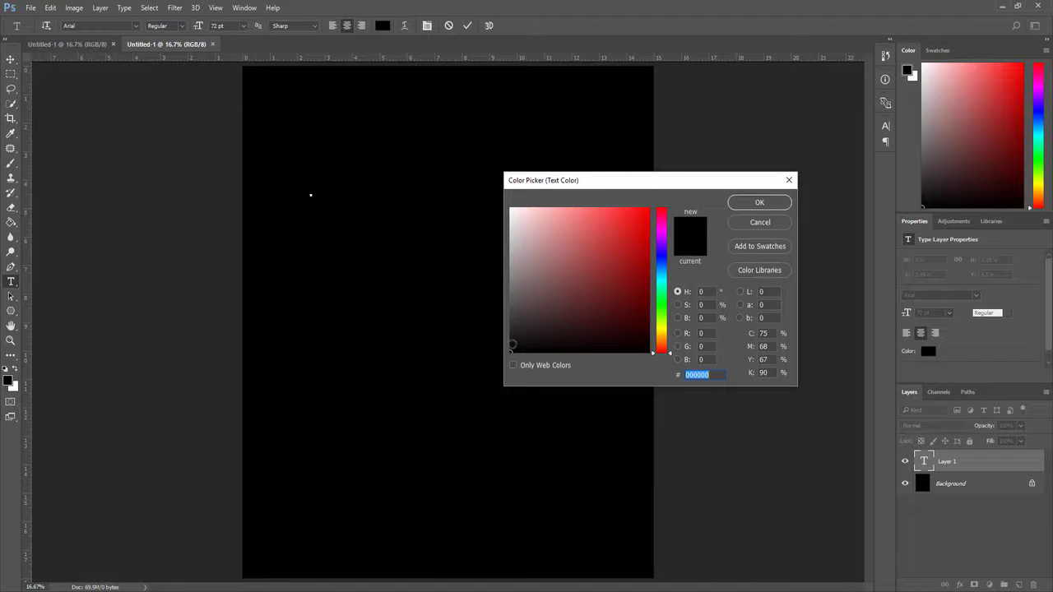
mouse_move(511, 346)
mouse_down()
mouse_move(521, 321)
mouse_move(626, 247)
mouse_move(650, 208)
mouse_up()
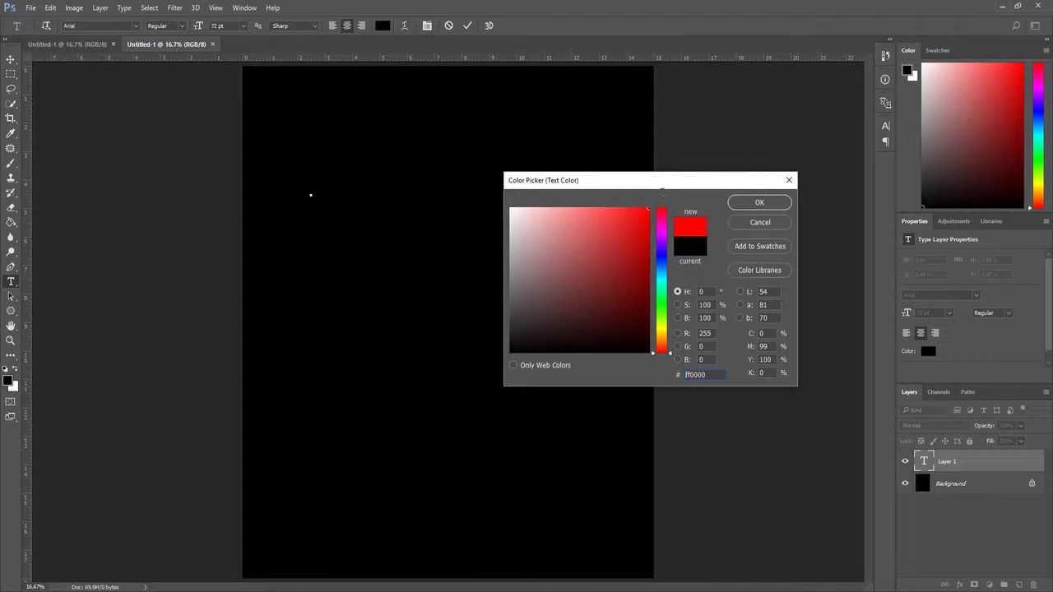
click(747, 203)
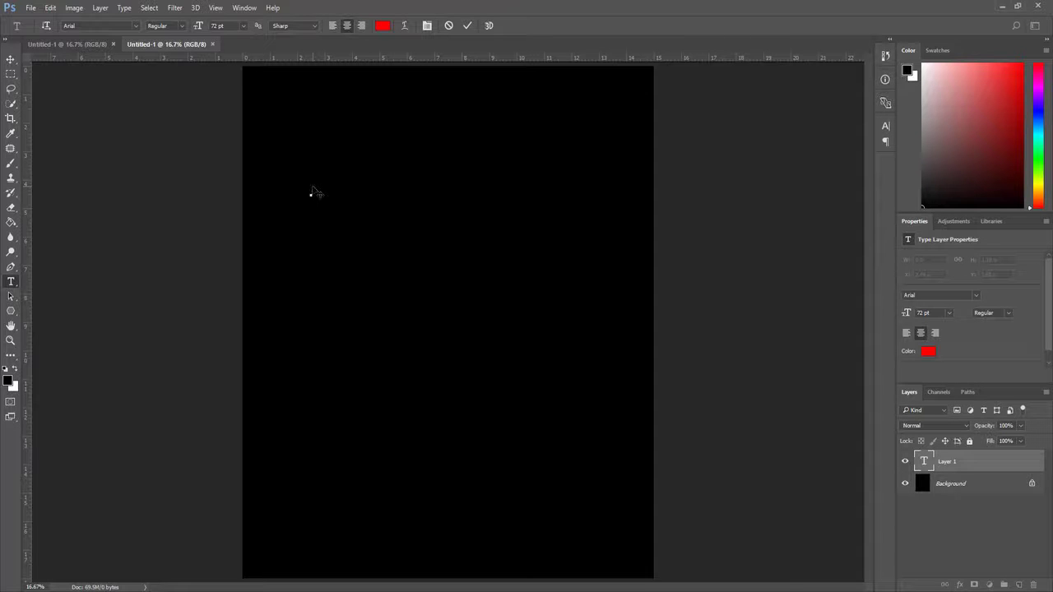
text(Freedom)
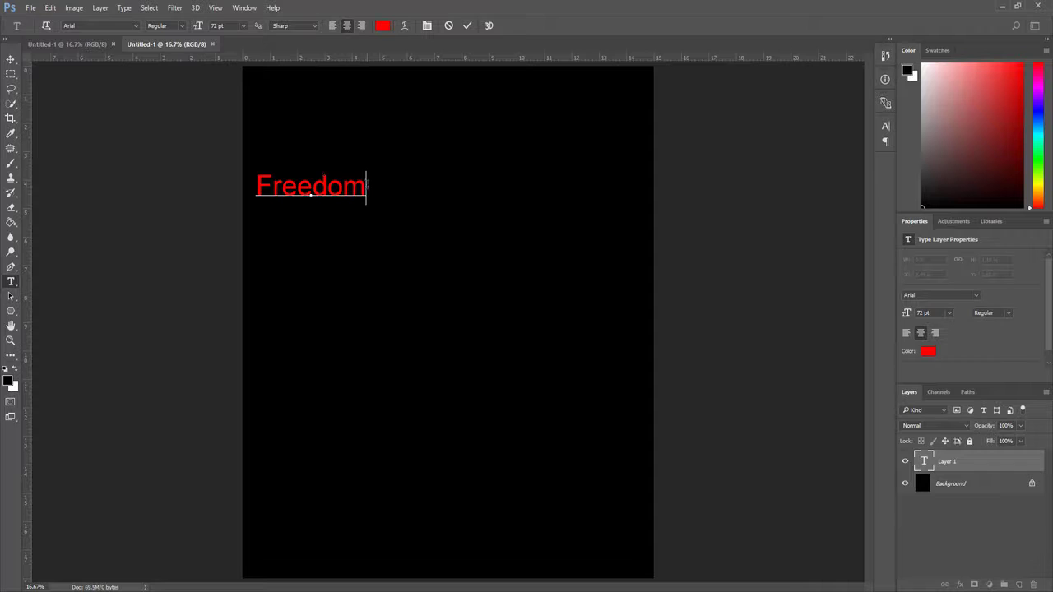
- Select the Freedom text, apply Downcome Regular to it, and commit the text
drag(368, 185, 240, 174)
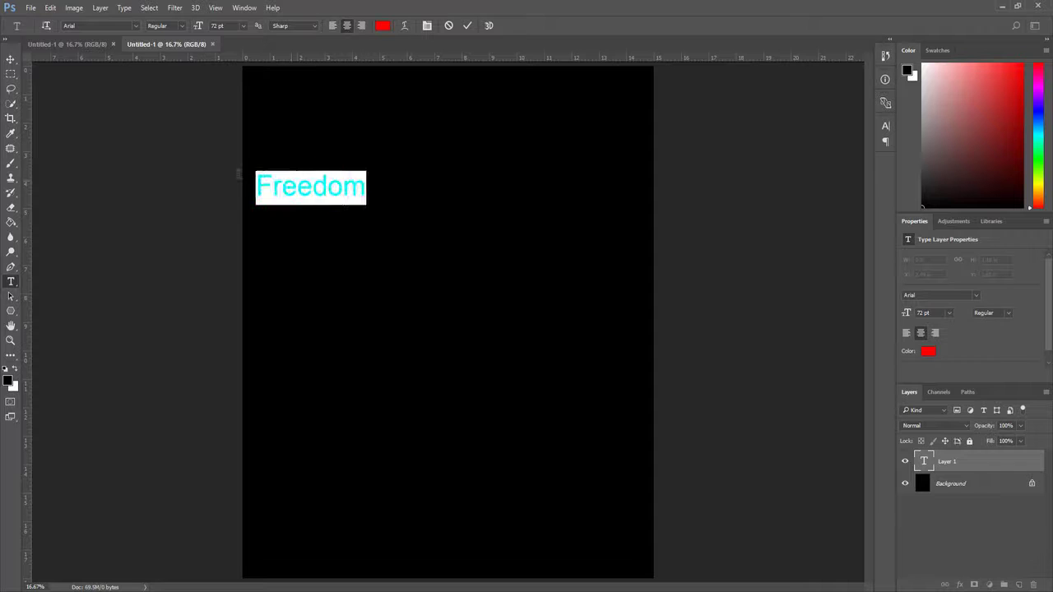
click(136, 28)
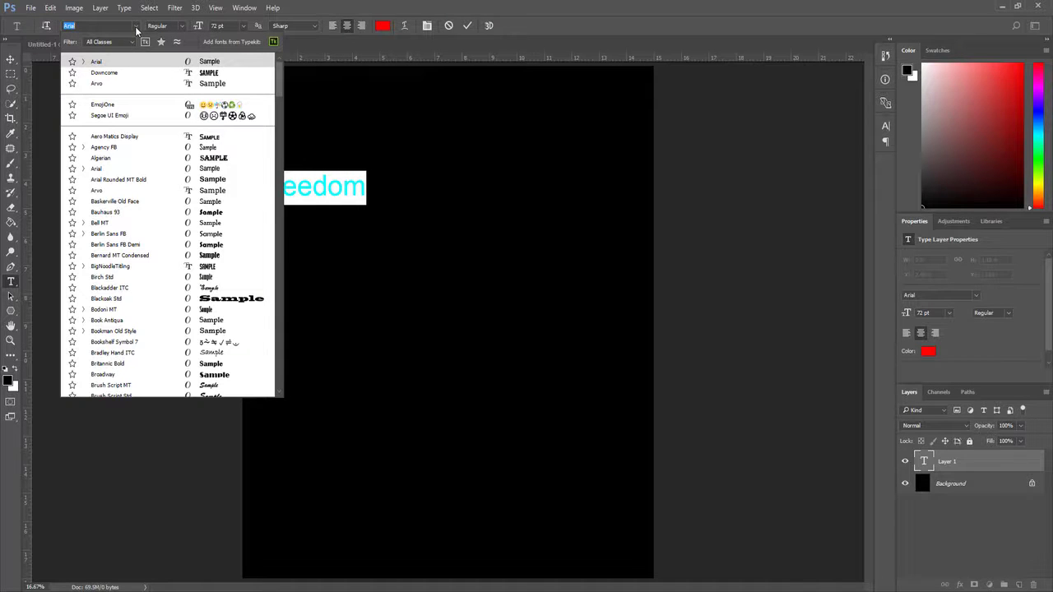
text(dow)
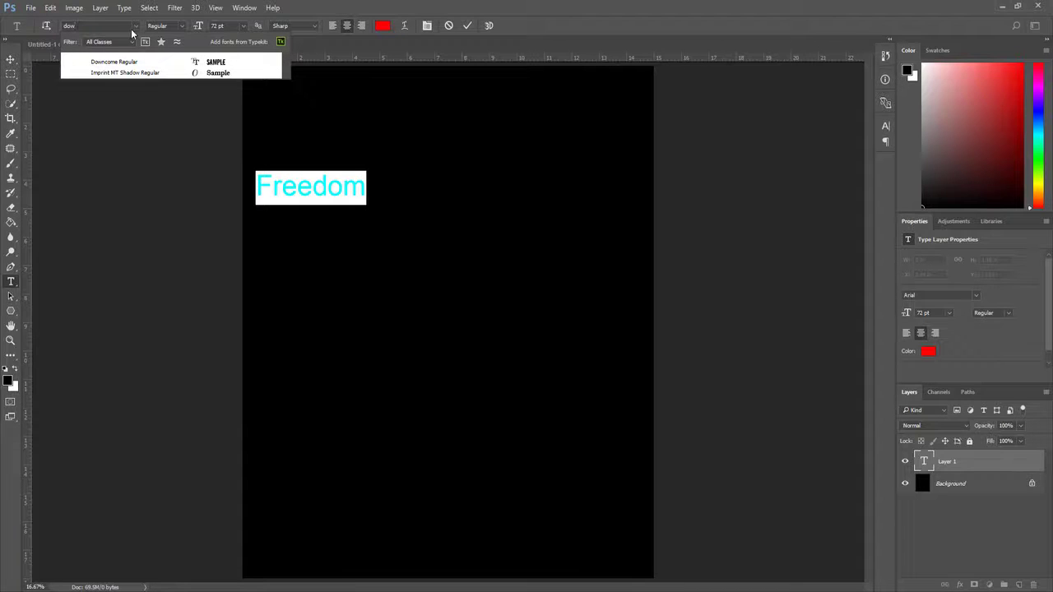
click(106, 64)
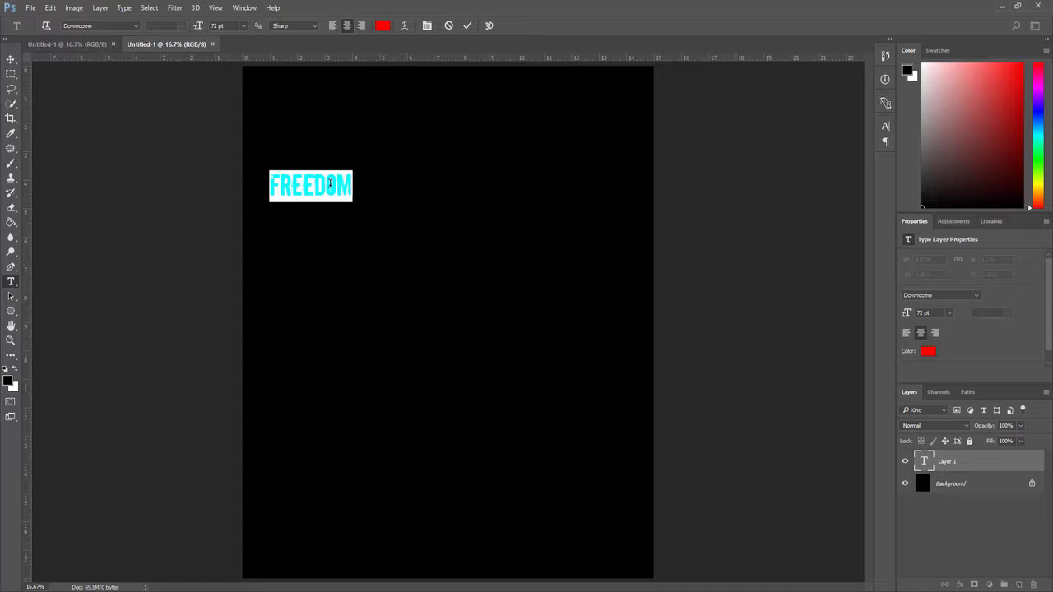
click(316, 266)
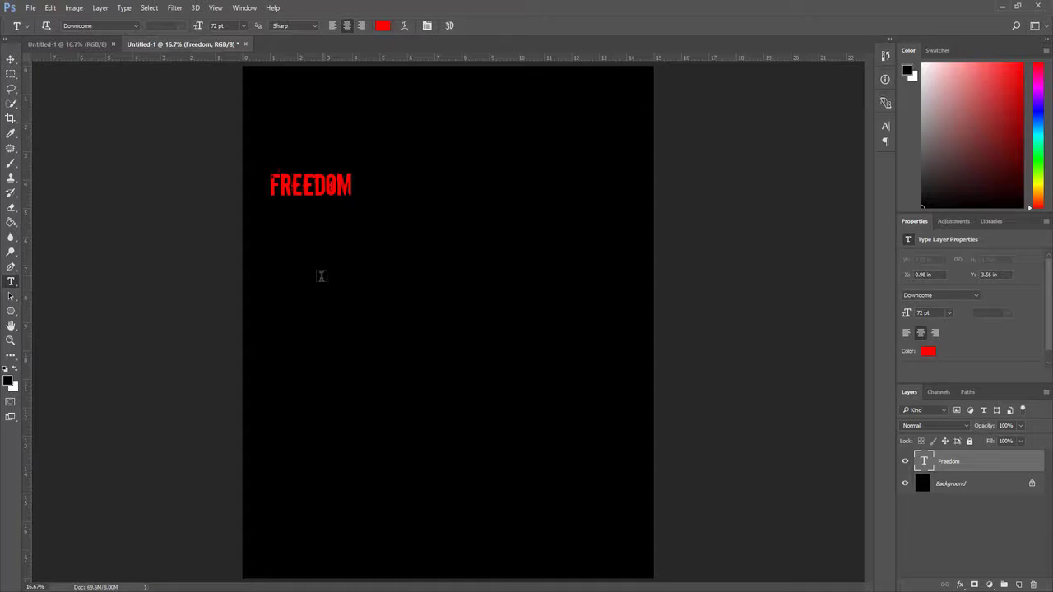
- Start a new text line below FREEDOM and set its text colour to white
click(314, 278)
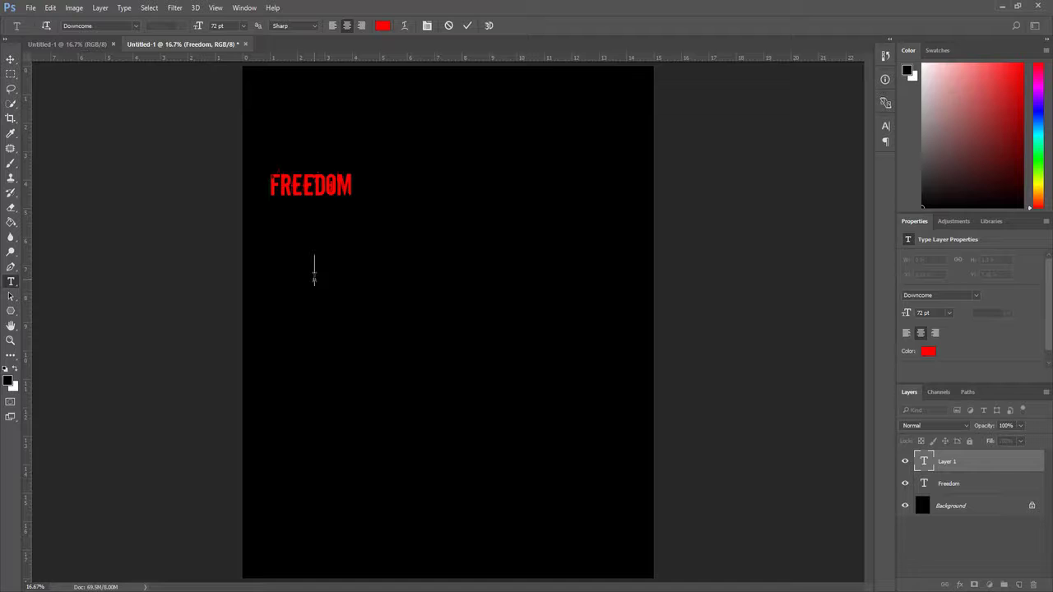
click(383, 27)
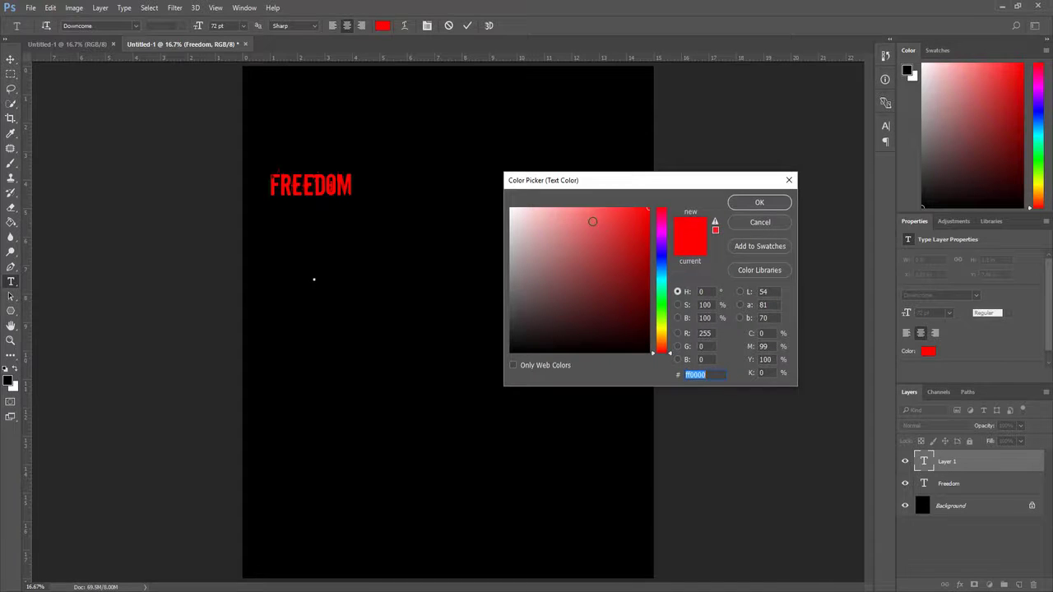
click(616, 224)
mouse_move(616, 224)
mouse_down()
mouse_move(522, 215)
mouse_move(444, 190)
mouse_up()
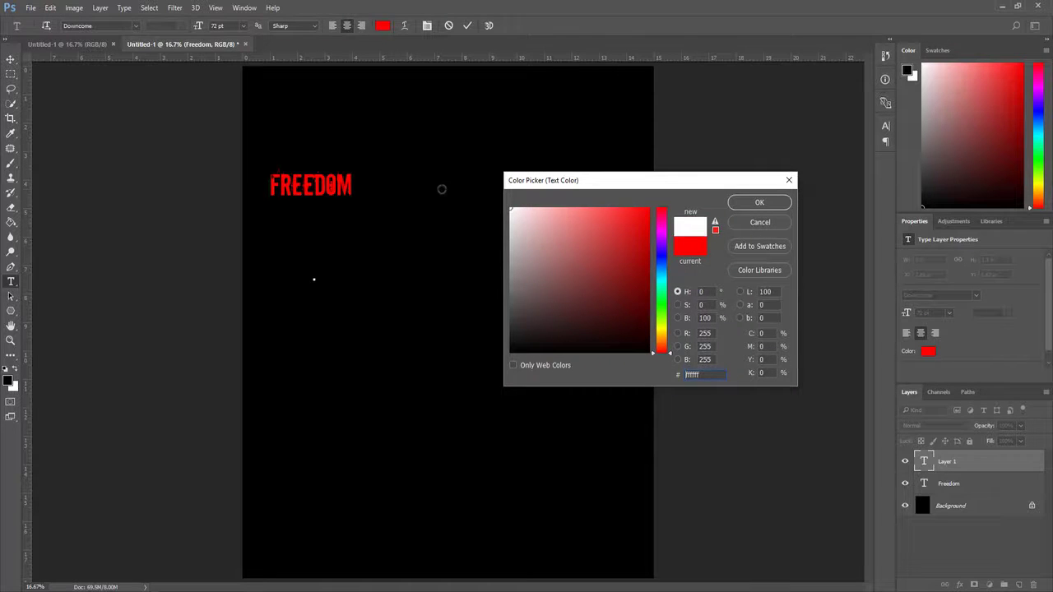
click(758, 203)
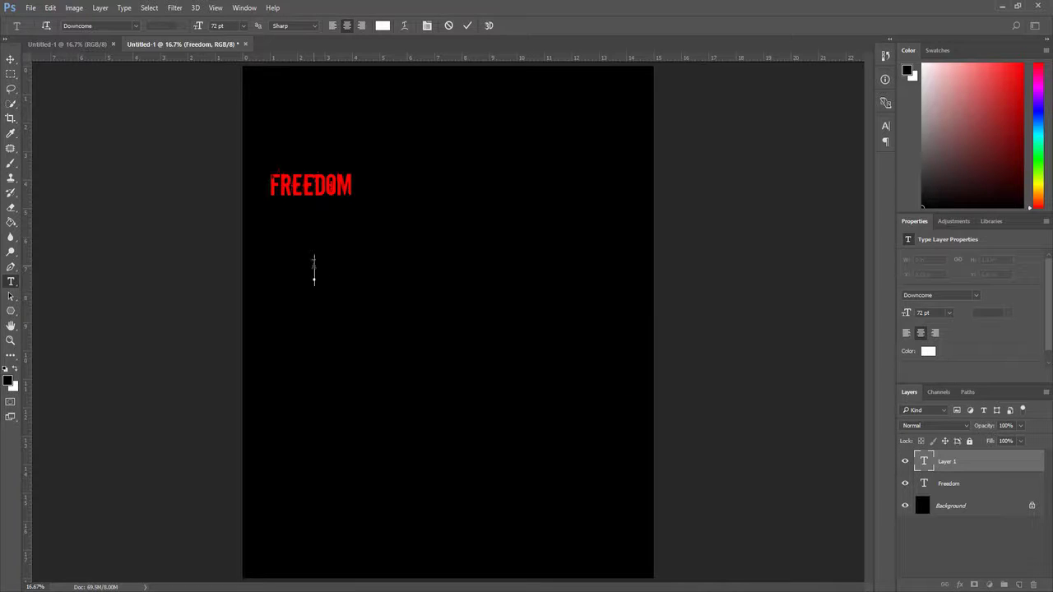
- Enter 'ISN'T FREE', commit it, and select the Freedom layer
text(ISN)
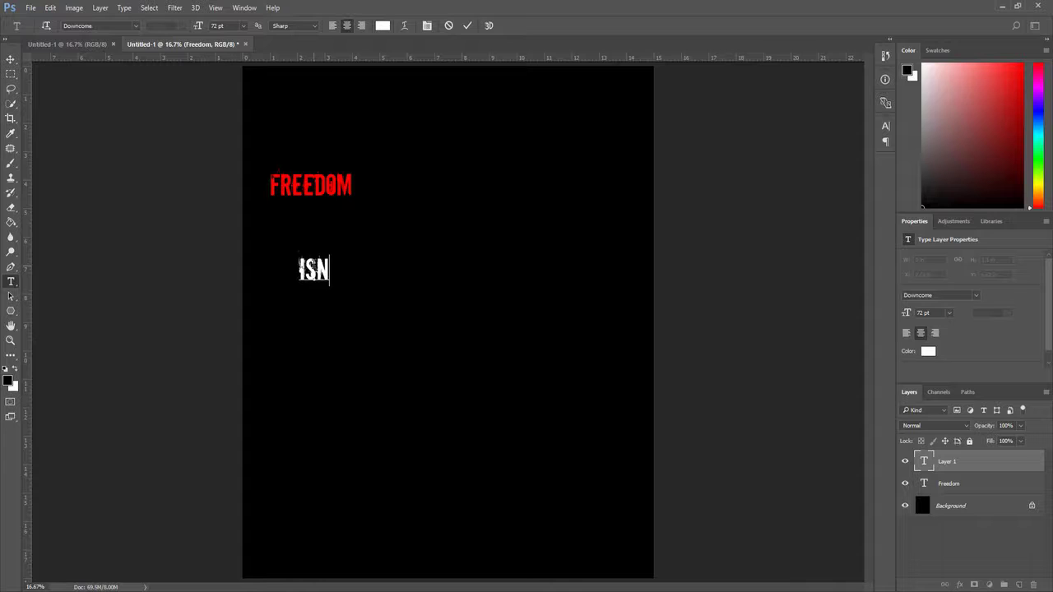
text('T F)
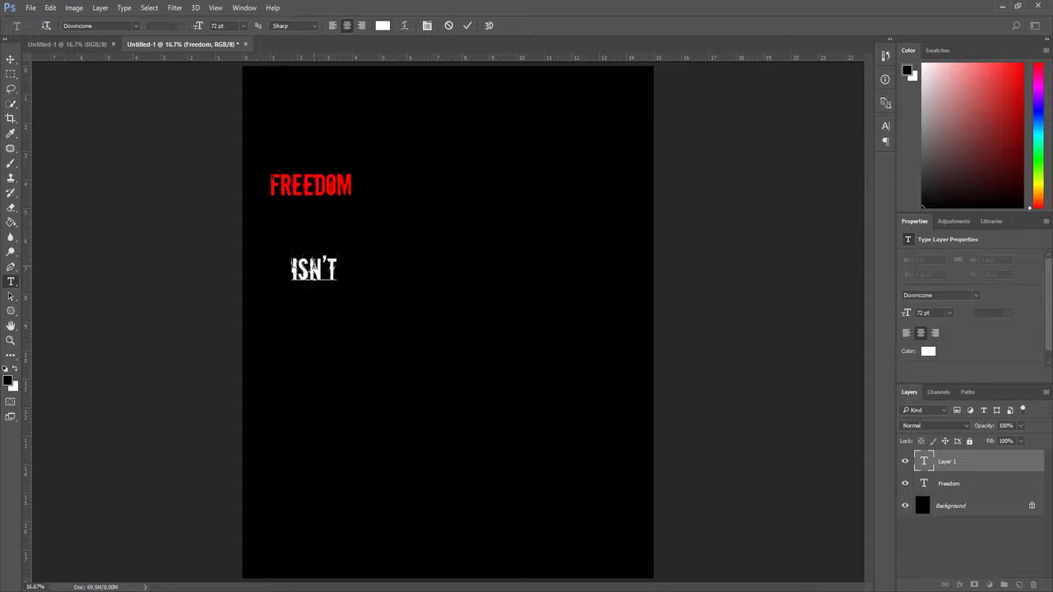
text(REE)
key(ctrl+Return)
key(ctrl+s)
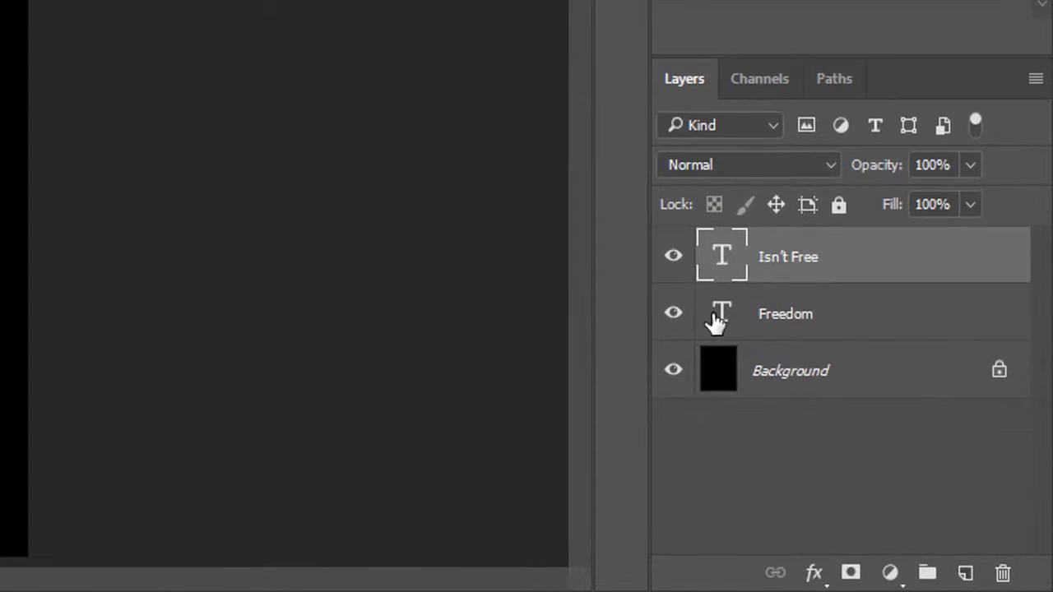
click(875, 449)
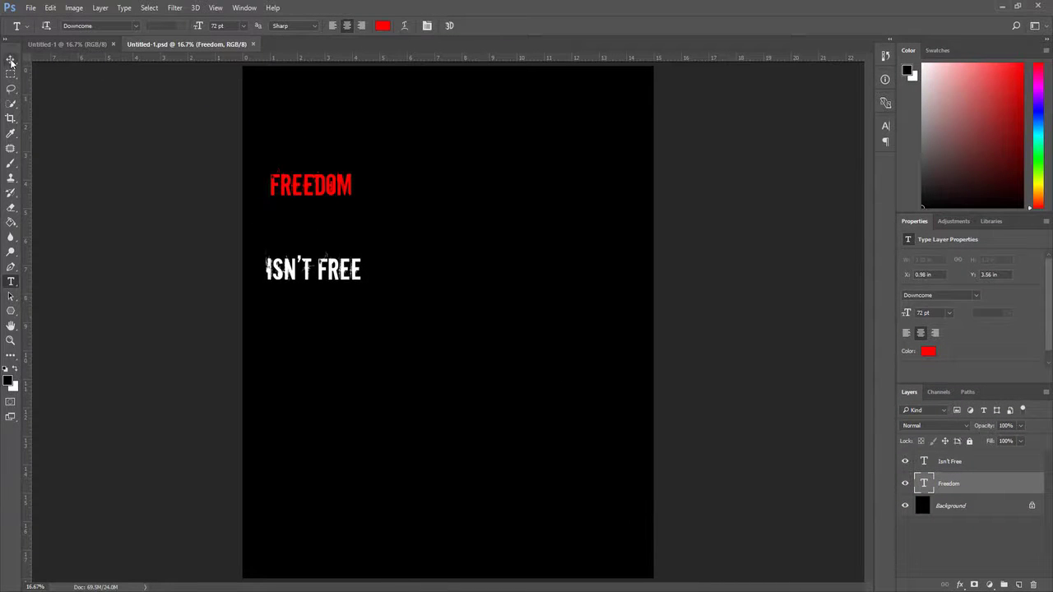
- Free-transform FREEDOM up to about 330.57 pt and move it to the top of the canvas
click(10, 60)
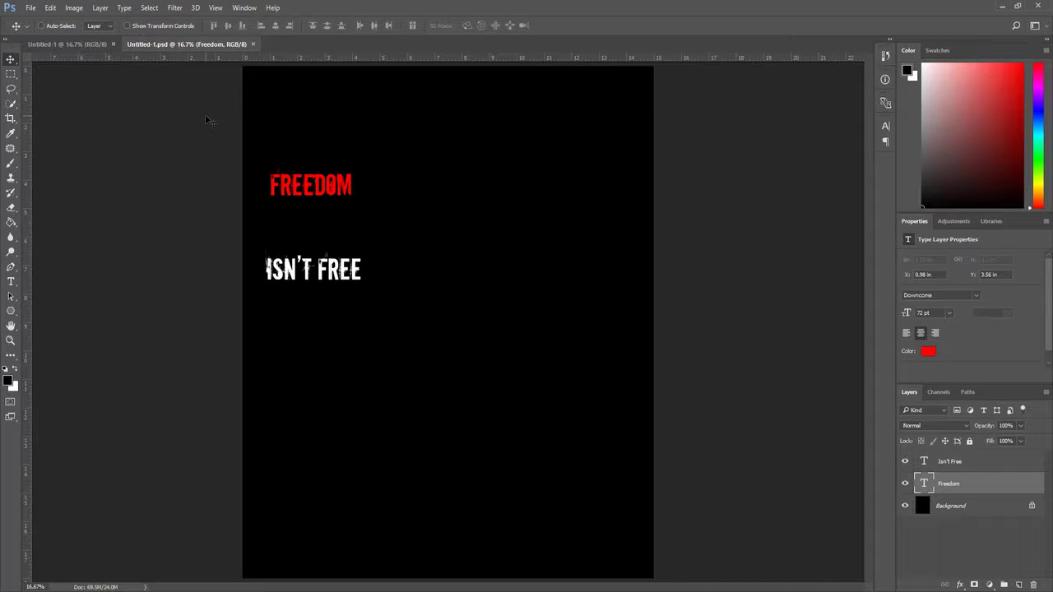
key(ctrl+t)
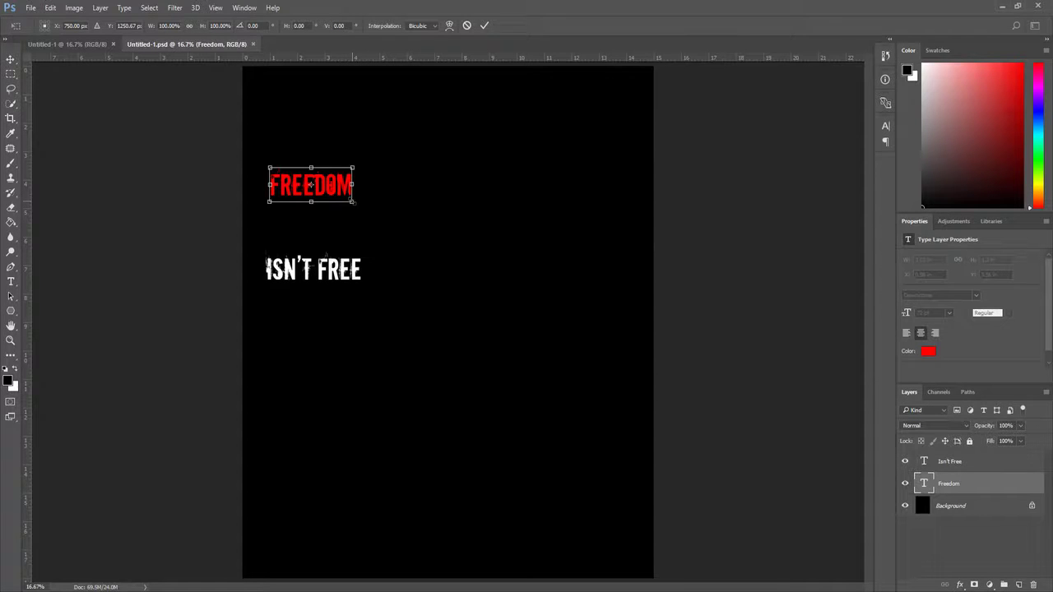
drag(352, 202, 585, 270)
drag(267, 298, 201, 324)
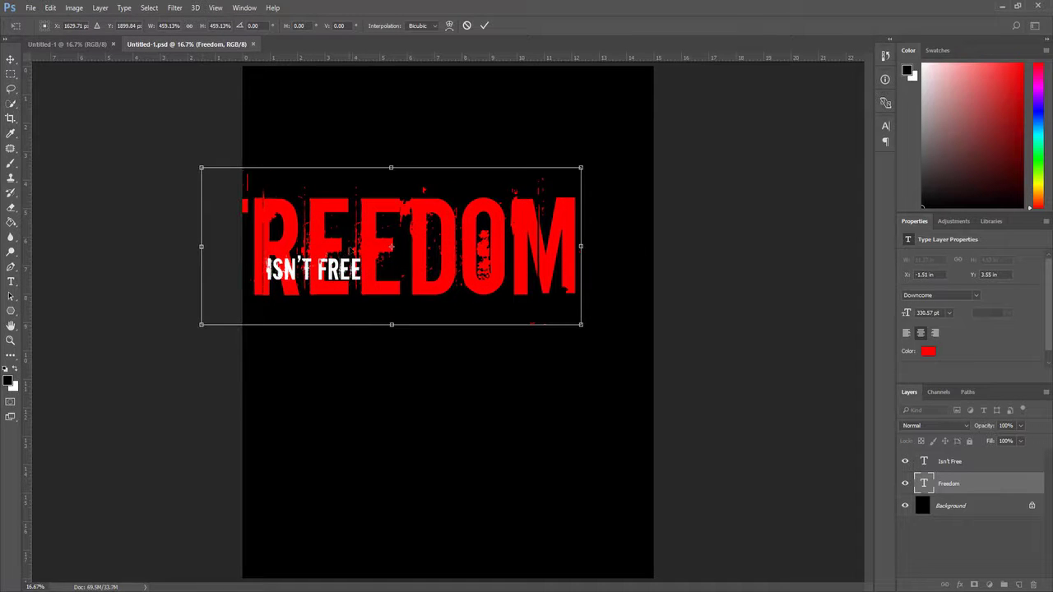
drag(353, 249, 393, 140)
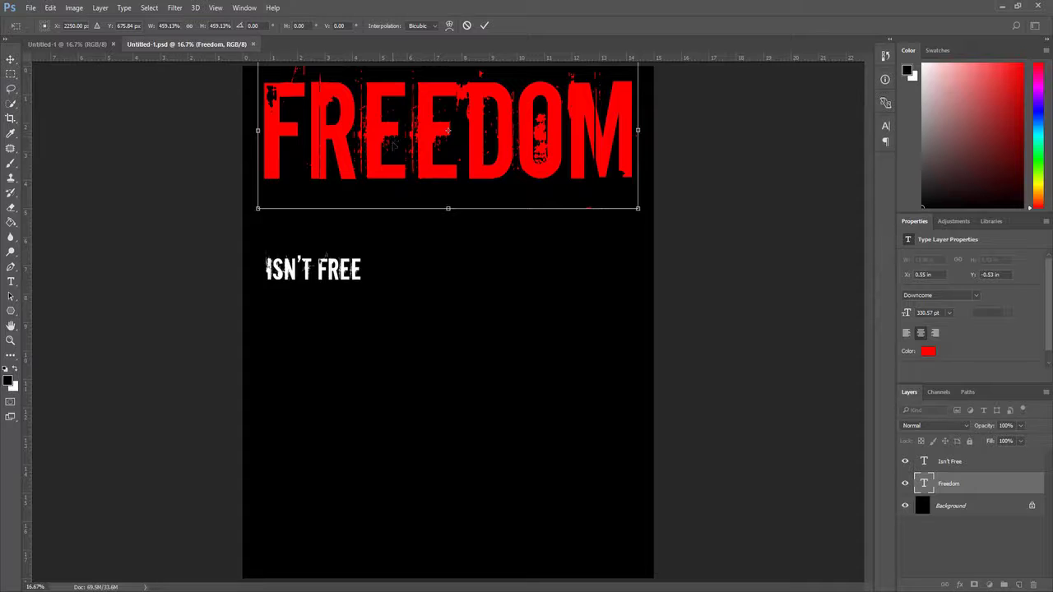
click(484, 27)
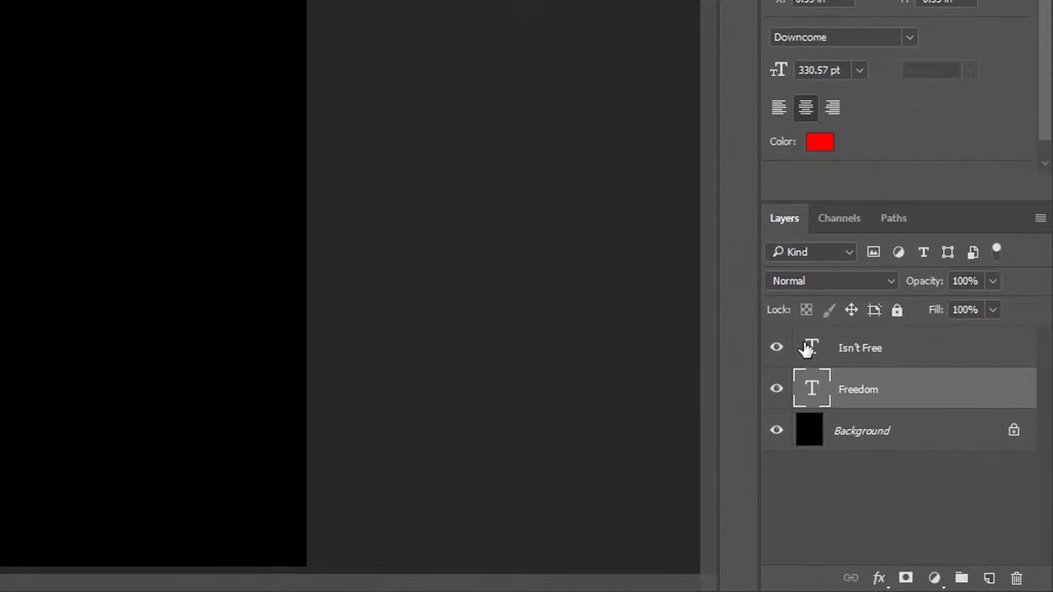
- Scale the Isn't Free layer up to 164.98 pt and centre it just beneath FREEDOM
click(808, 348)
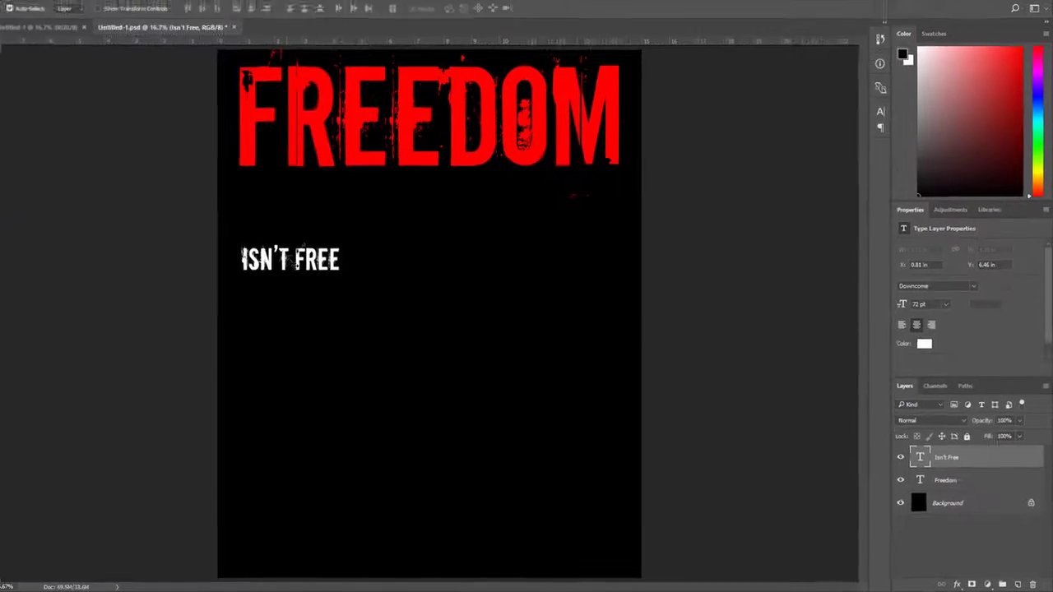
drag(309, 272, 307, 269)
key(ctrl+r)
key(ctrl+t)
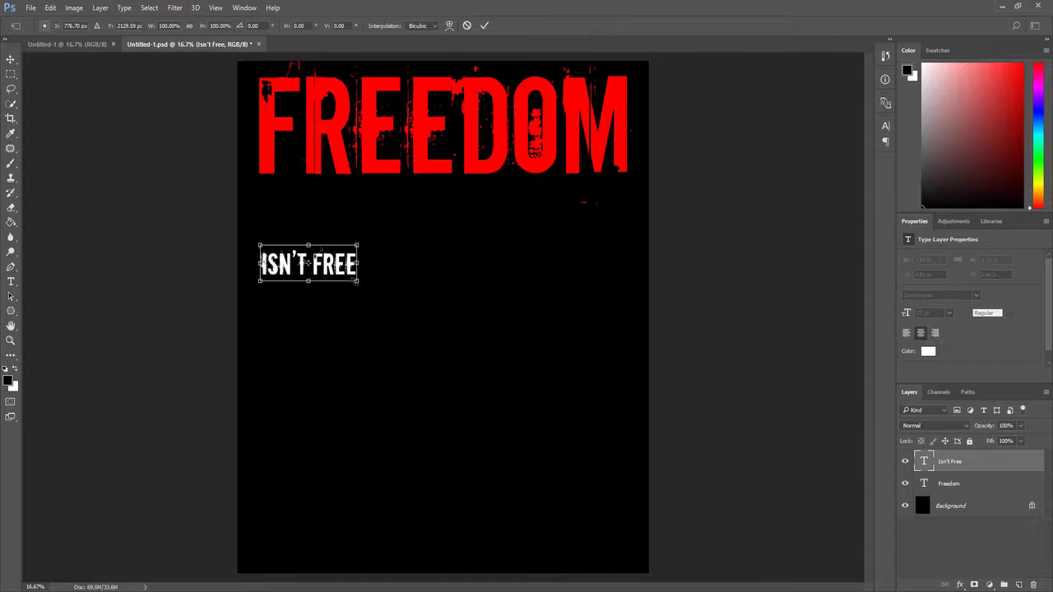
drag(357, 280, 488, 304)
drag(411, 269, 473, 198)
key(Return)
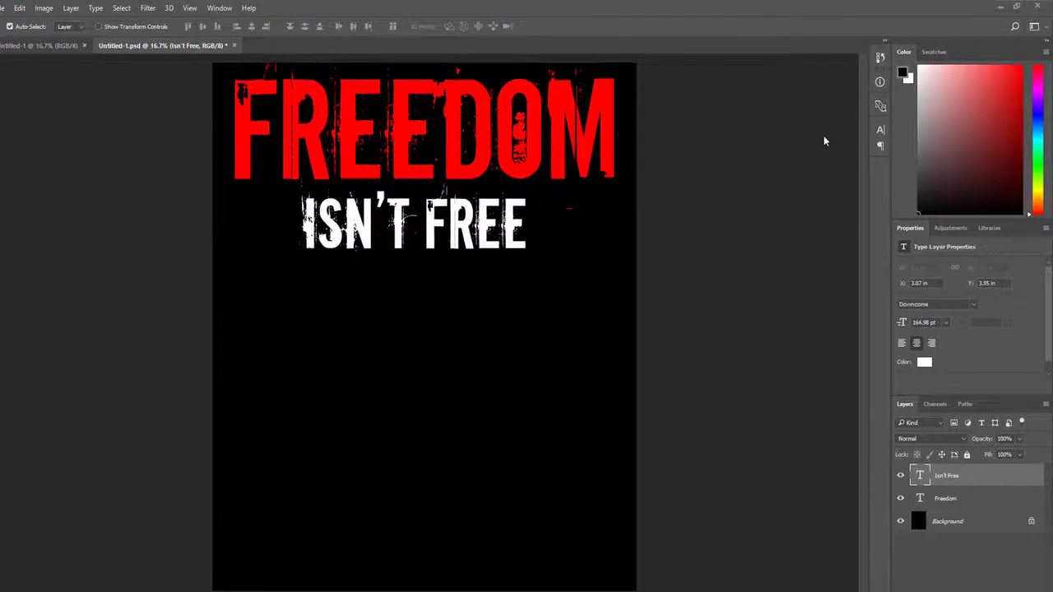
click(885, 126)
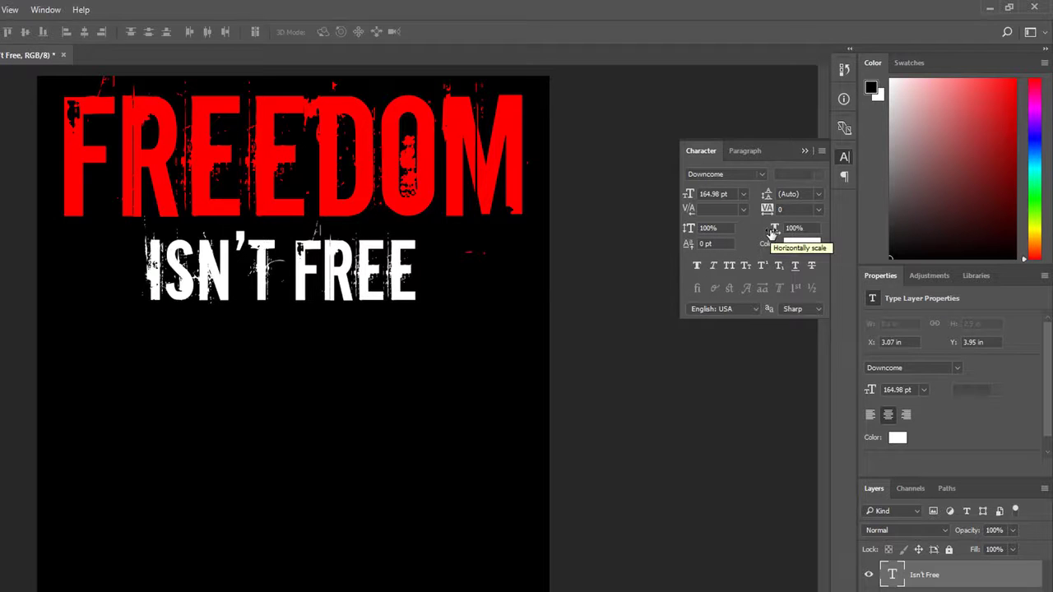
- Set ISN'T FREE's horizontal scale to 170% and nudge it left to centre under FREEDOM
drag(773, 232, 778, 233)
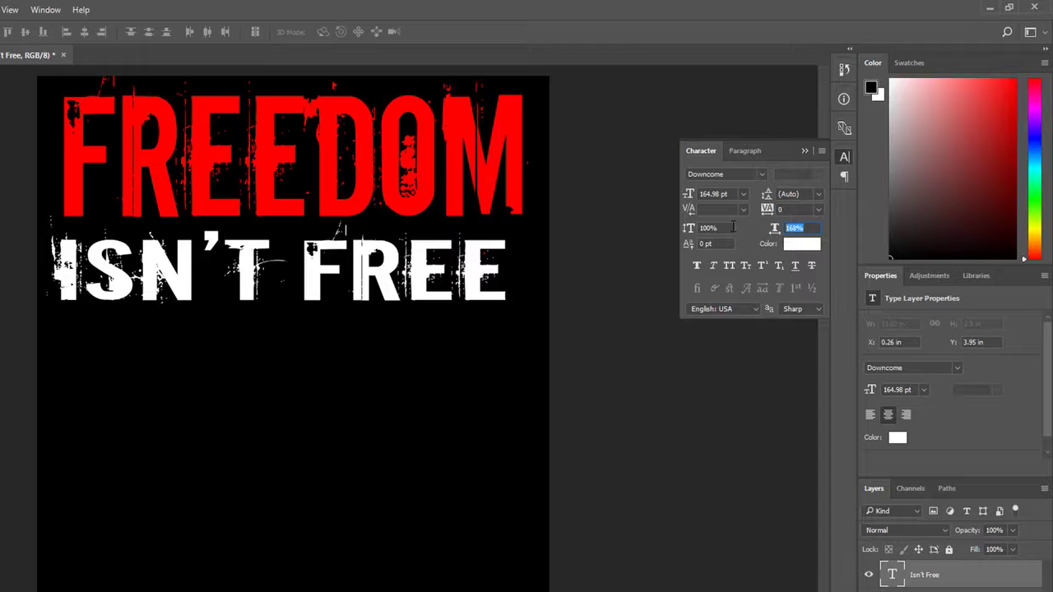
text(170)
key(Return)
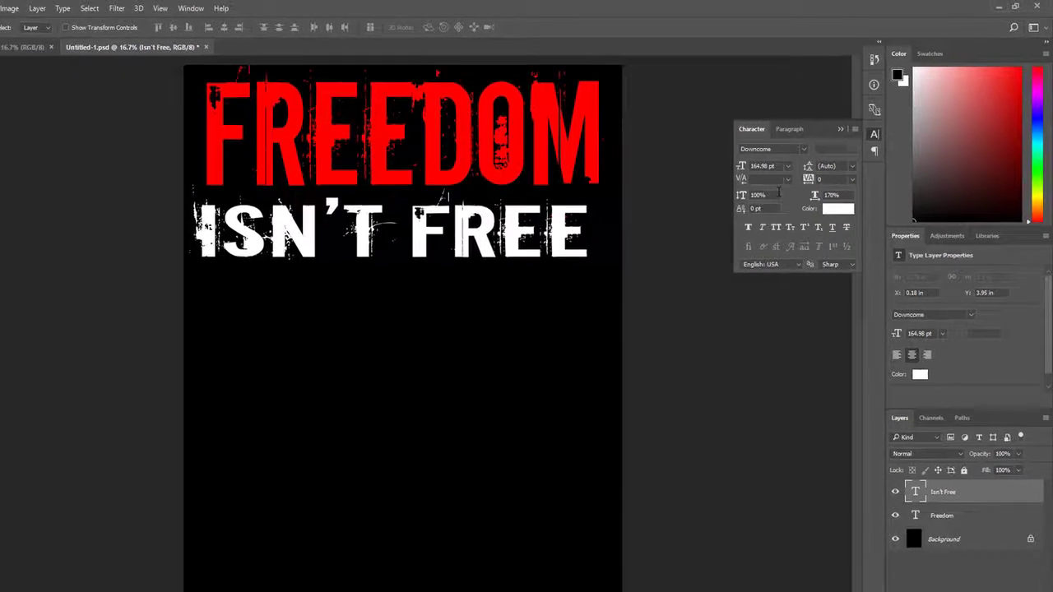
drag(144, 228, 164, 228)
drag(345, 188, 340, 187)
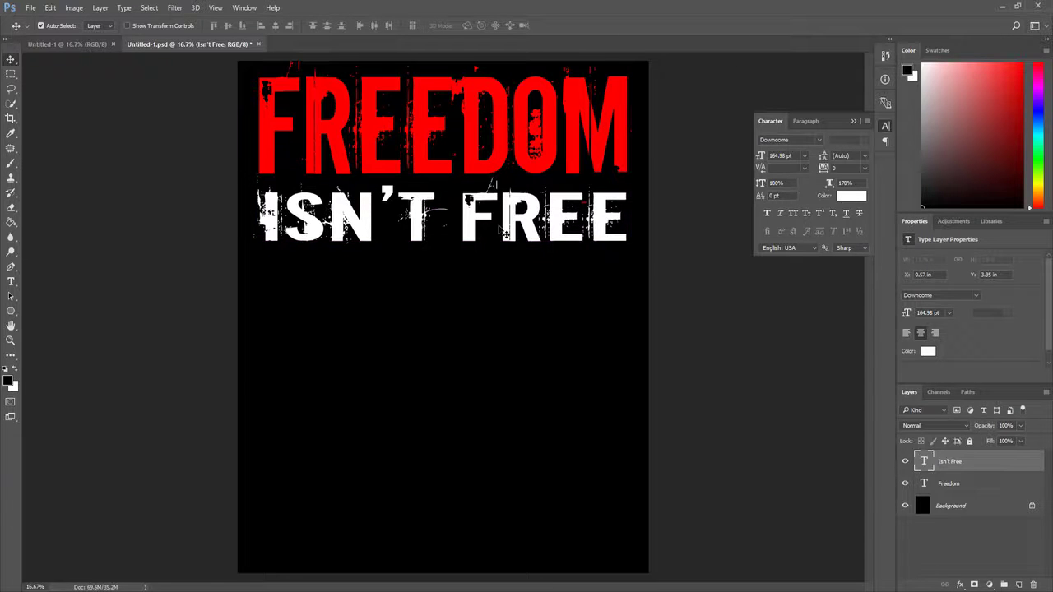
click(885, 126)
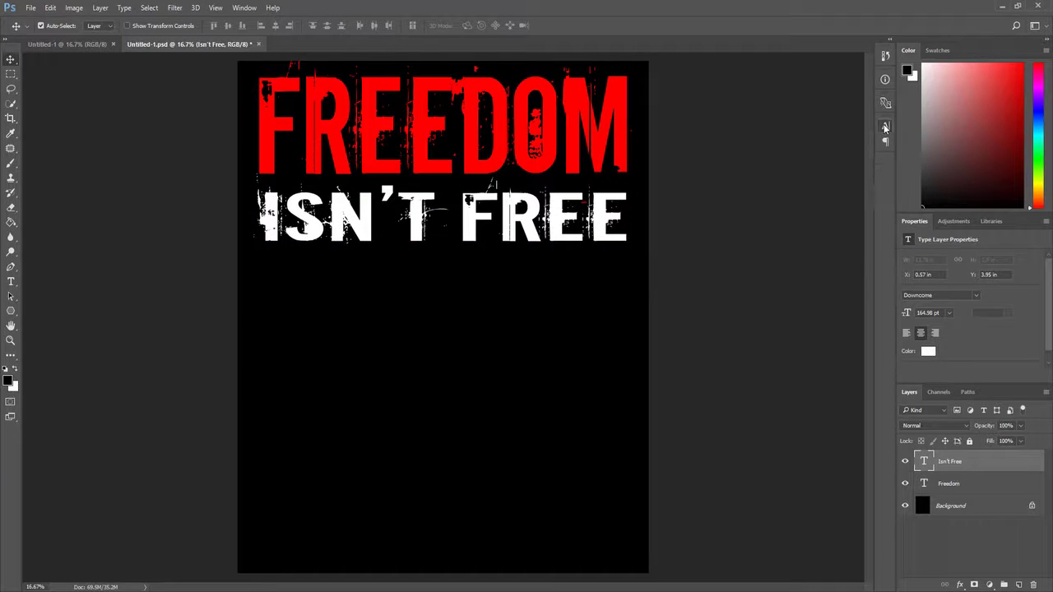